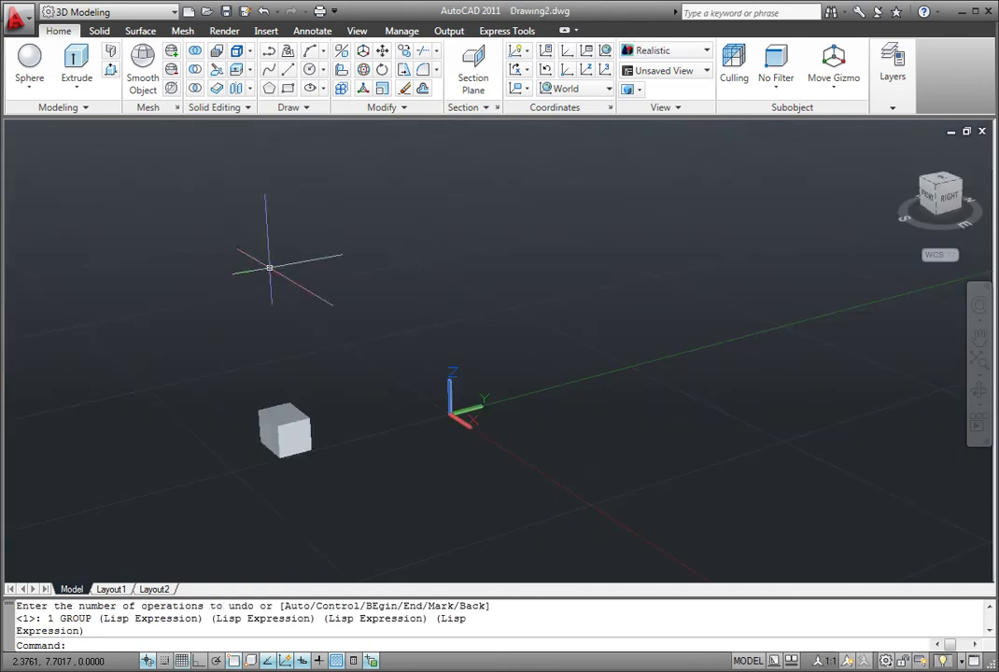
- Start a rectangular 3D array of the box with 4 rows, 4 columns and 4 levels
left_click(341, 87)
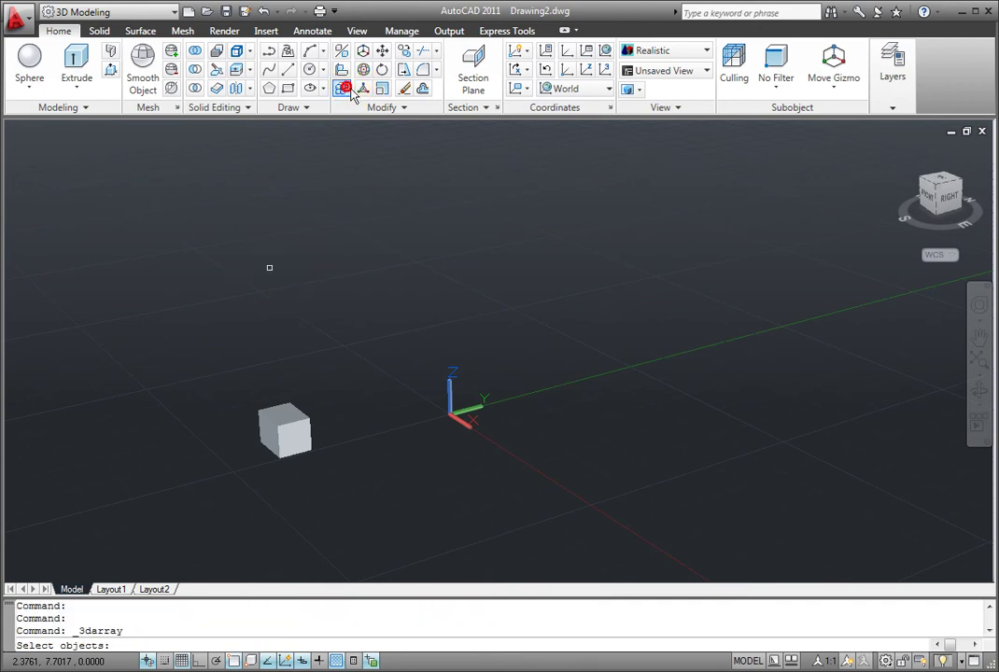
left_click(280, 422)
key("Return")
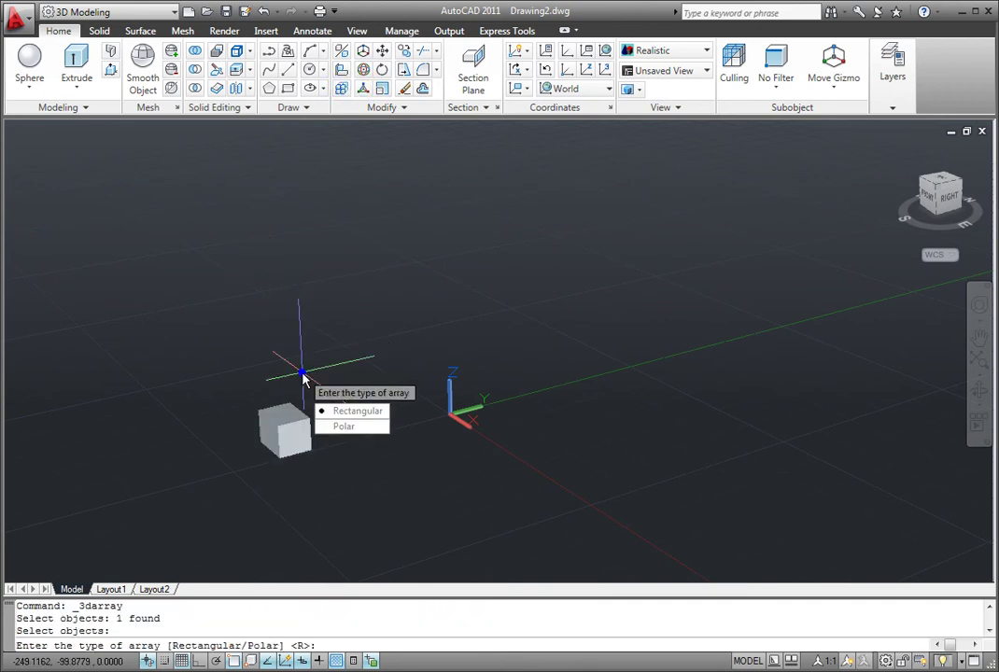
left_click(334, 407)
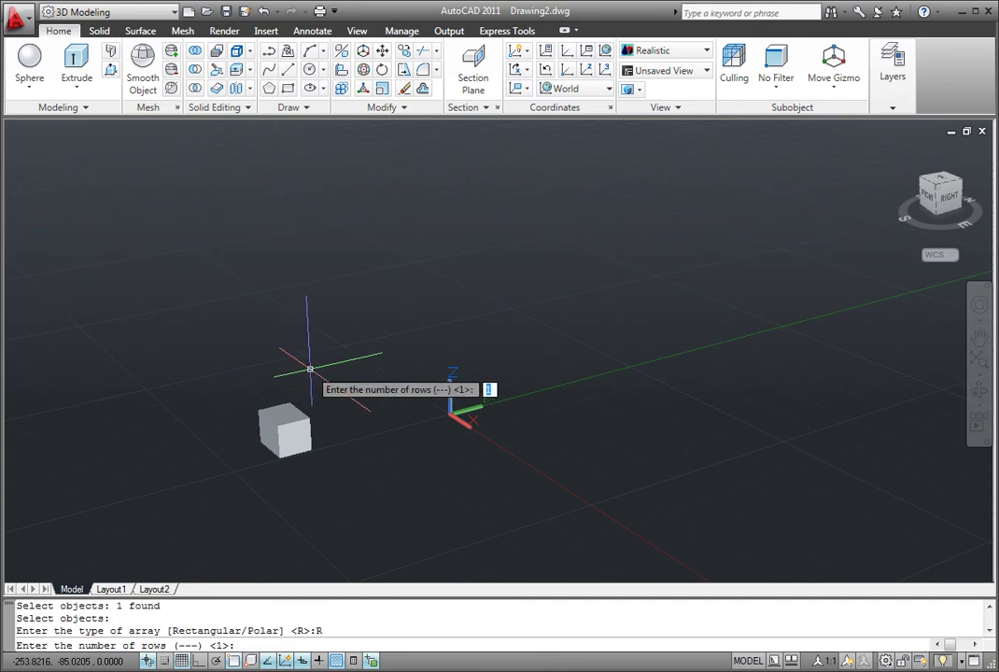
type("4")
key("Return")
type("4")
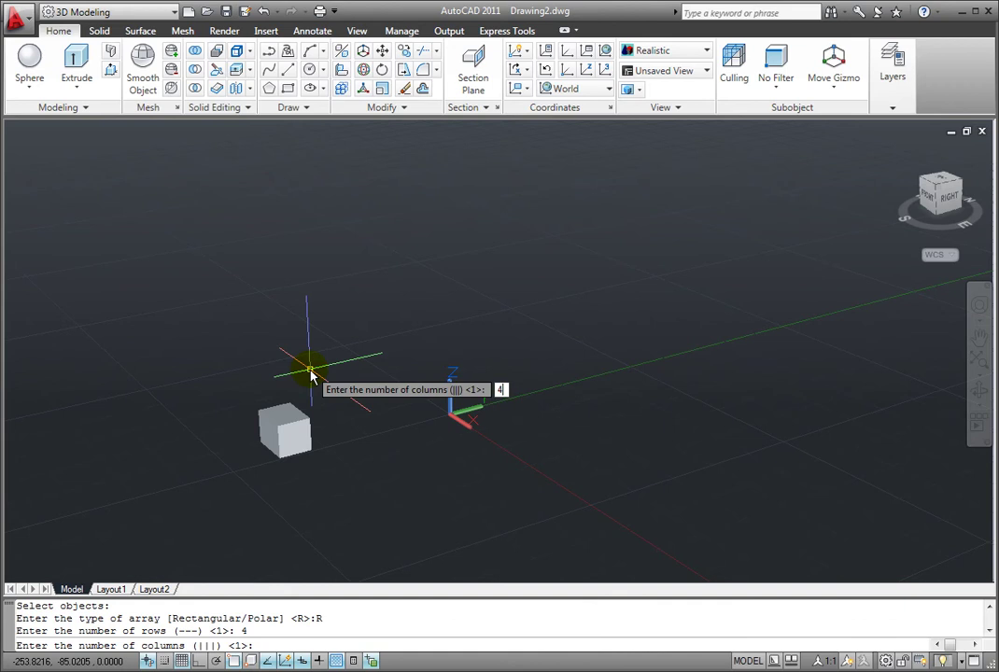
key("Return")
type("4")
key("Return")
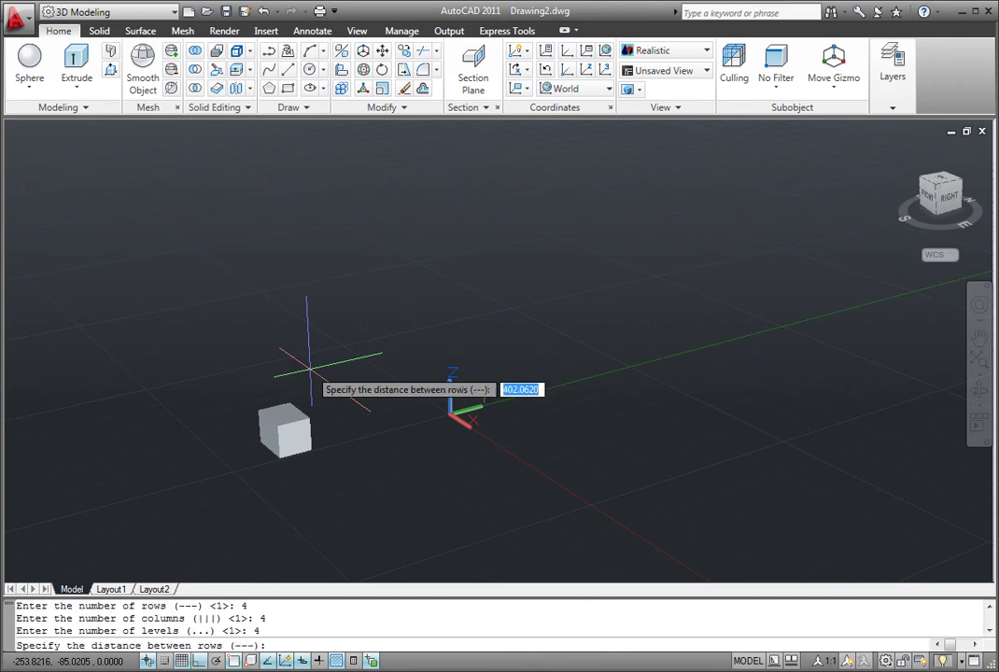
- Complete the box array with a spacing of 100 between rows, columns and levels
type("100")
key("Return")
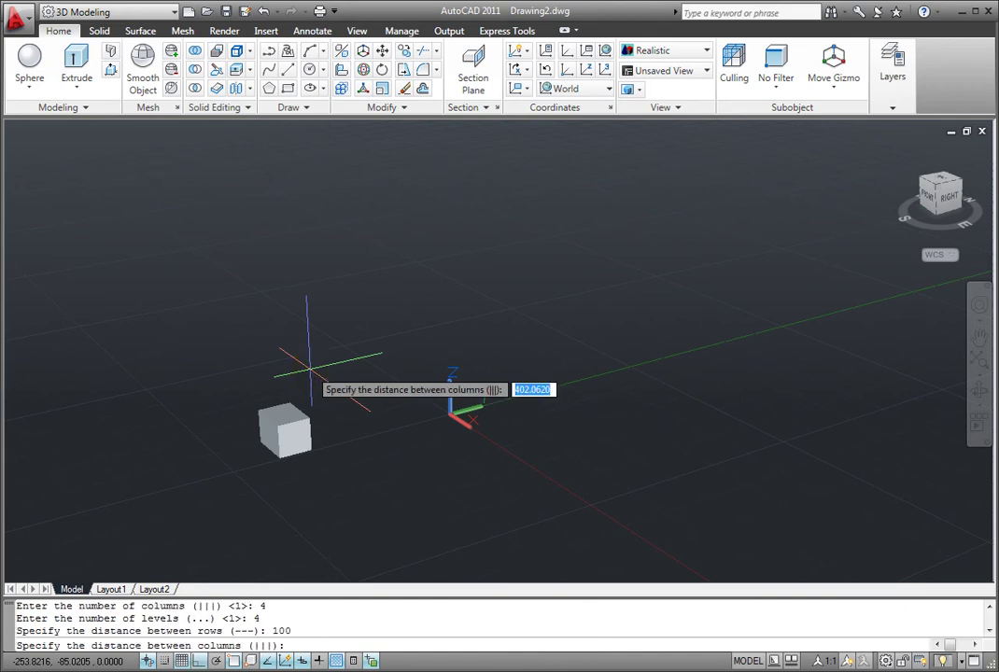
type("100")
key("Return")
type("100")
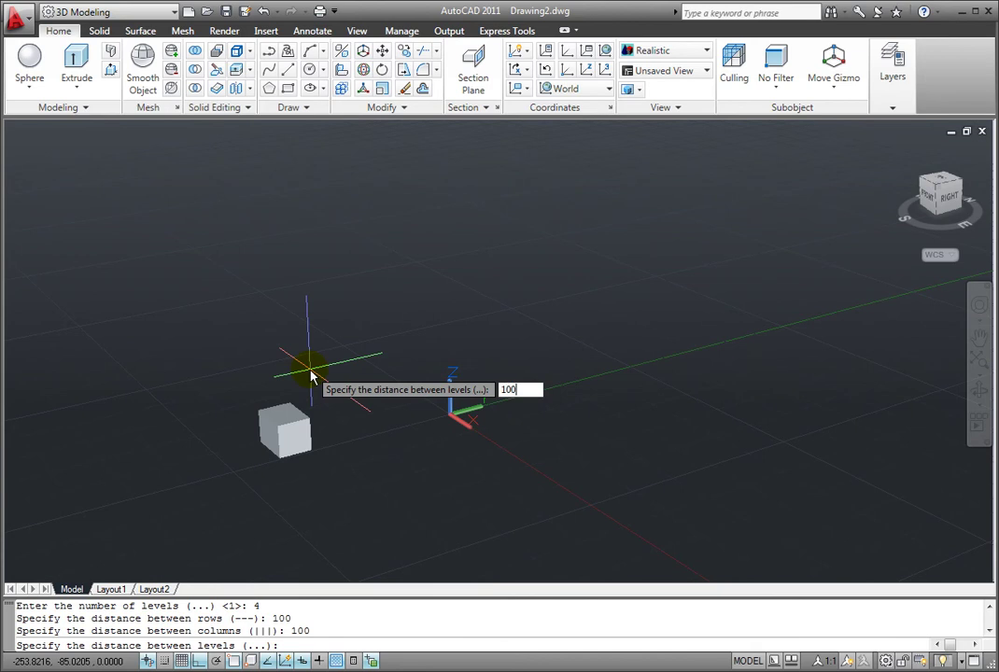
key("Return")
mouse_move(168, 379)
middle_mouse_down("shift")
mouse_move(190, 379)
mouse_move(207, 342)
mouse_move(190, 326)
mouse_move(176, 362)
mouse_move(203, 450)
mouse_move(213, 451)
mouse_move(177, 435)
middle_mouse_up("shift")
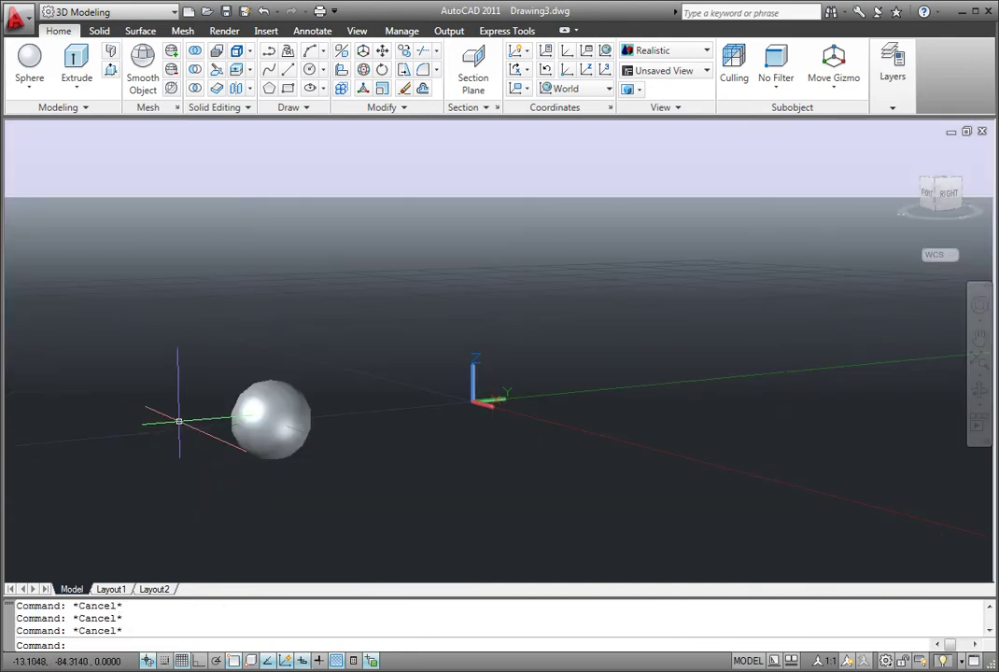
- Start a polar 3D array of the sphere with 10 items filling an angle of 180 degrees
left_click(342, 89)
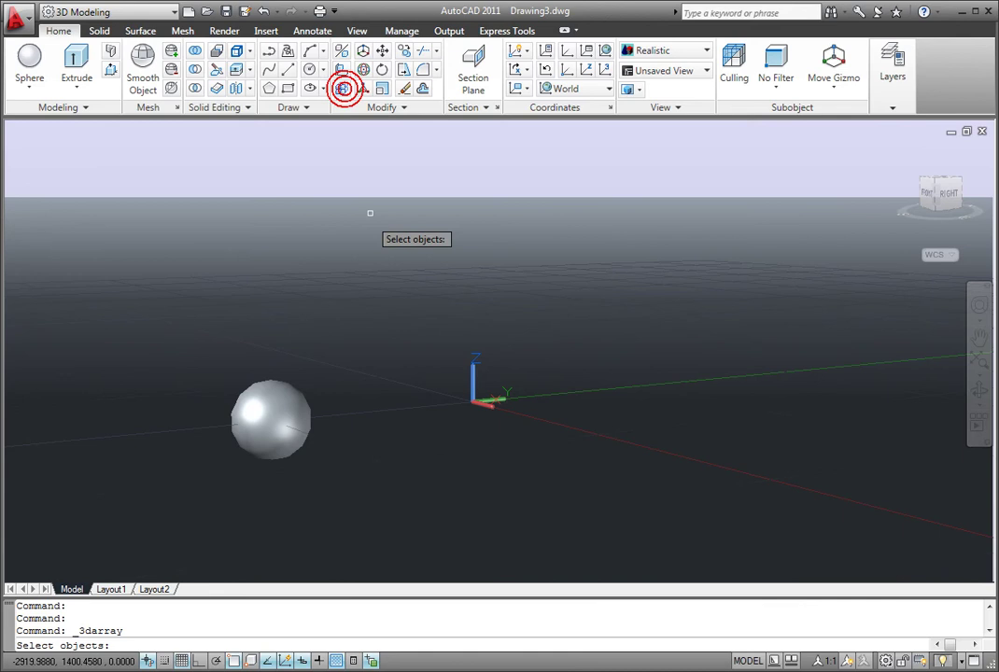
left_click(286, 392)
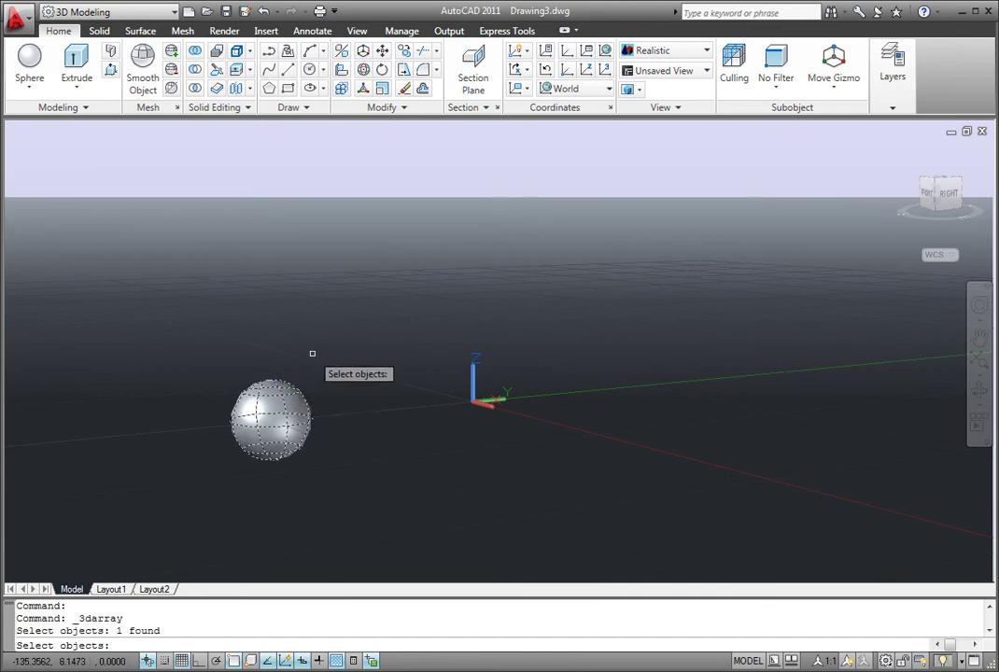
key("Return")
key("Down")
key("Return")
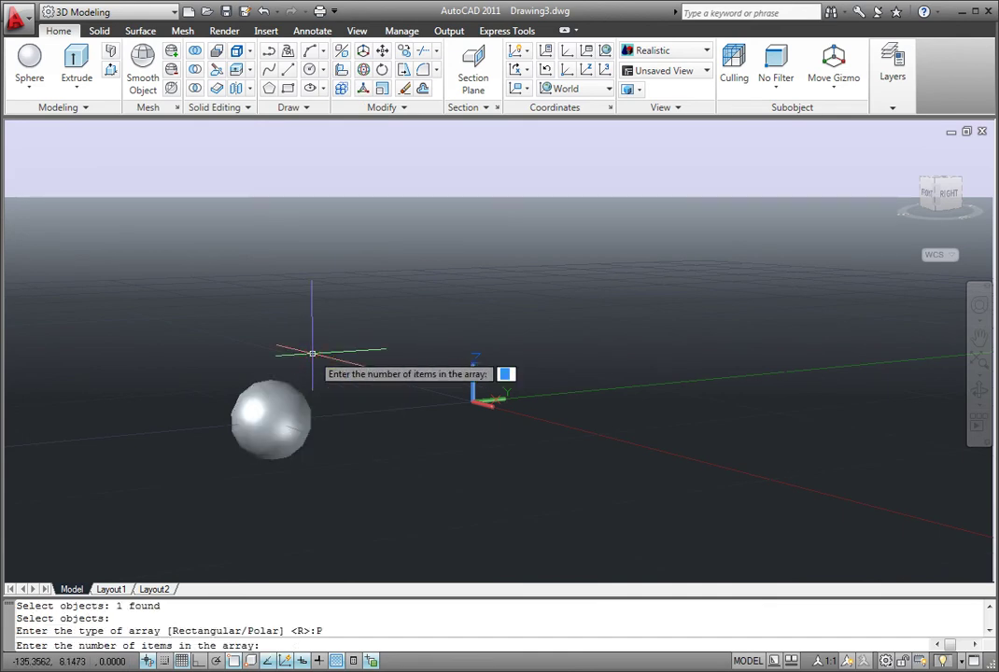
type("10")
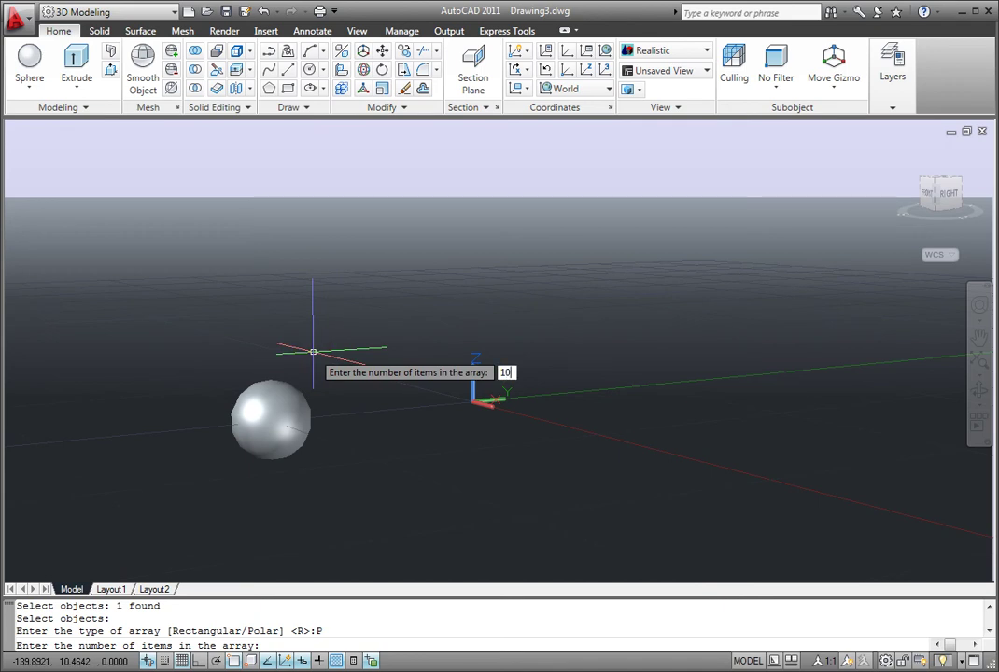
key("Return")
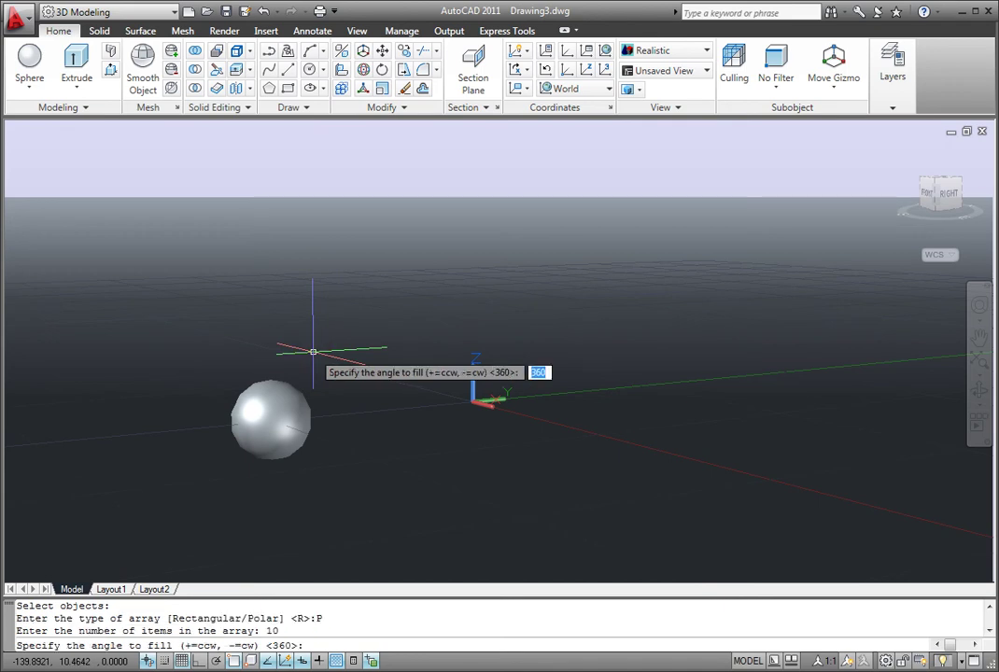
type("180")
key("Return")
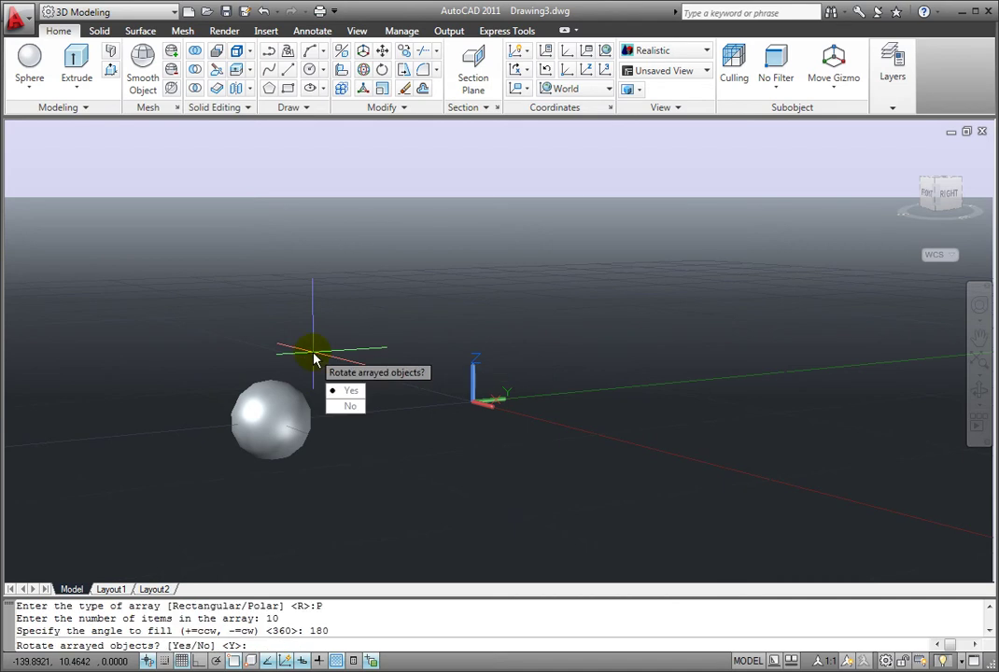
- Complete the sphere array with rotated copies, picking two points along the X axis as its rotation axis
key("Return")
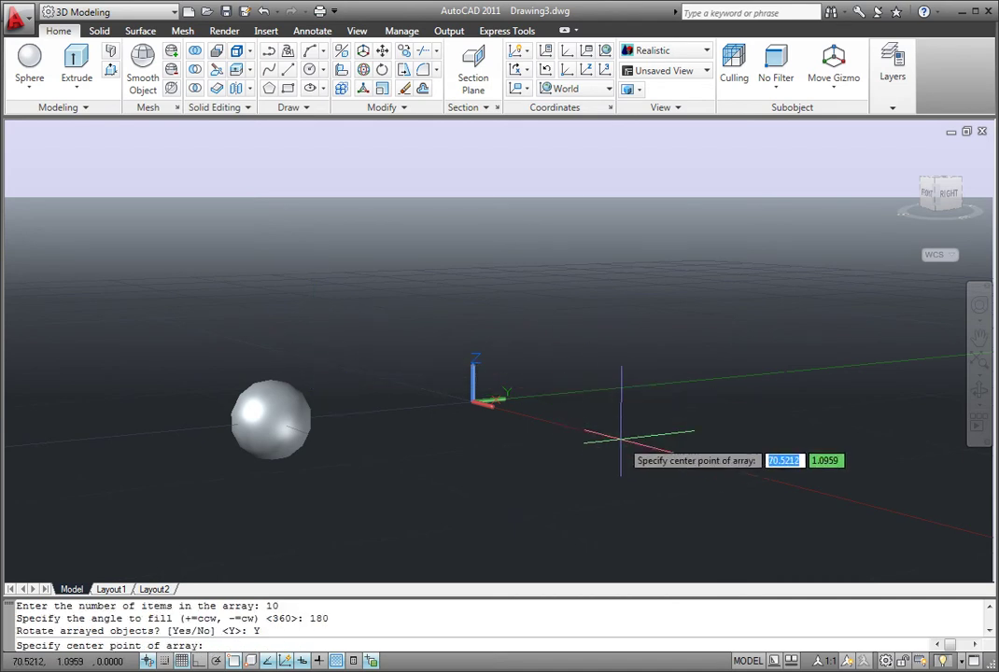
left_click(626, 441)
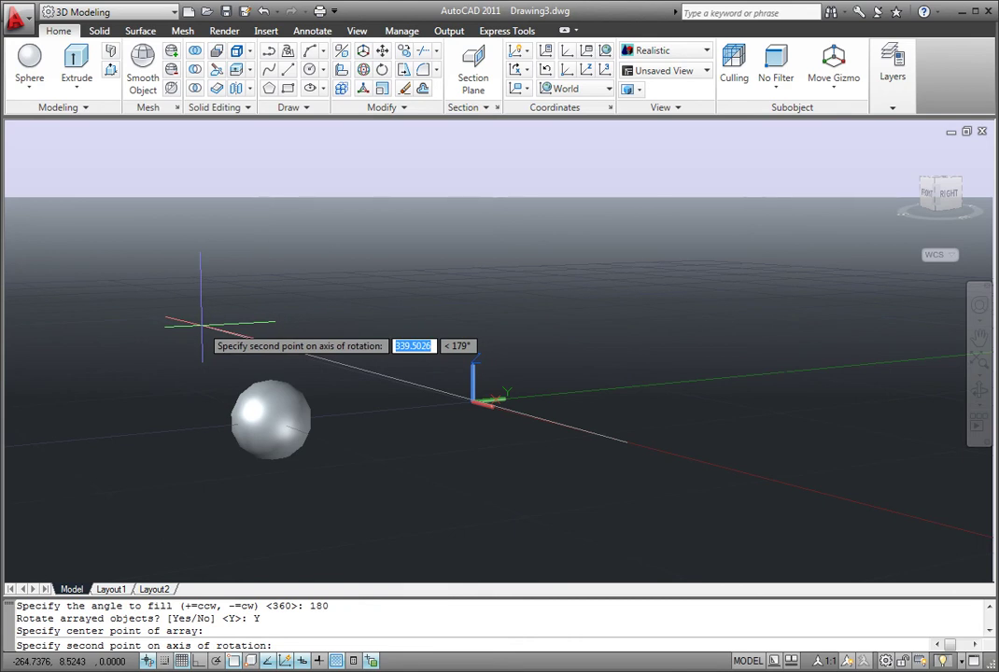
left_click(201, 323)
middle_click_drag(420, 468, 366, 482, "shift")
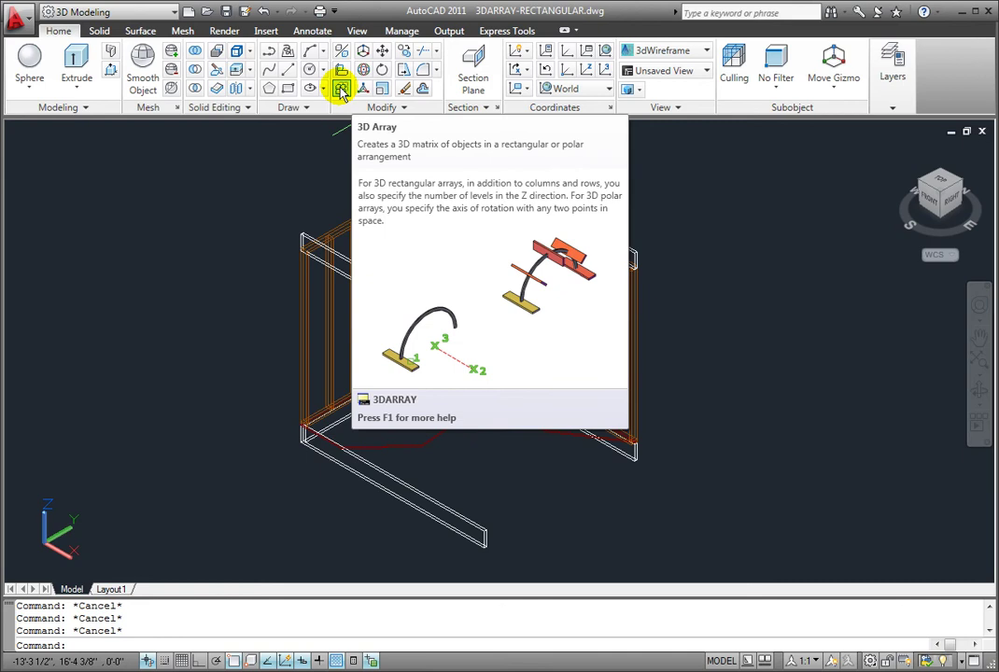
- In 3DARRAY-RECTANGULAR.dwg, start a rectangular 3D array of the white floor joist below the left wall with 1 row, 8 columns and 2 levels
left_click(340, 89)
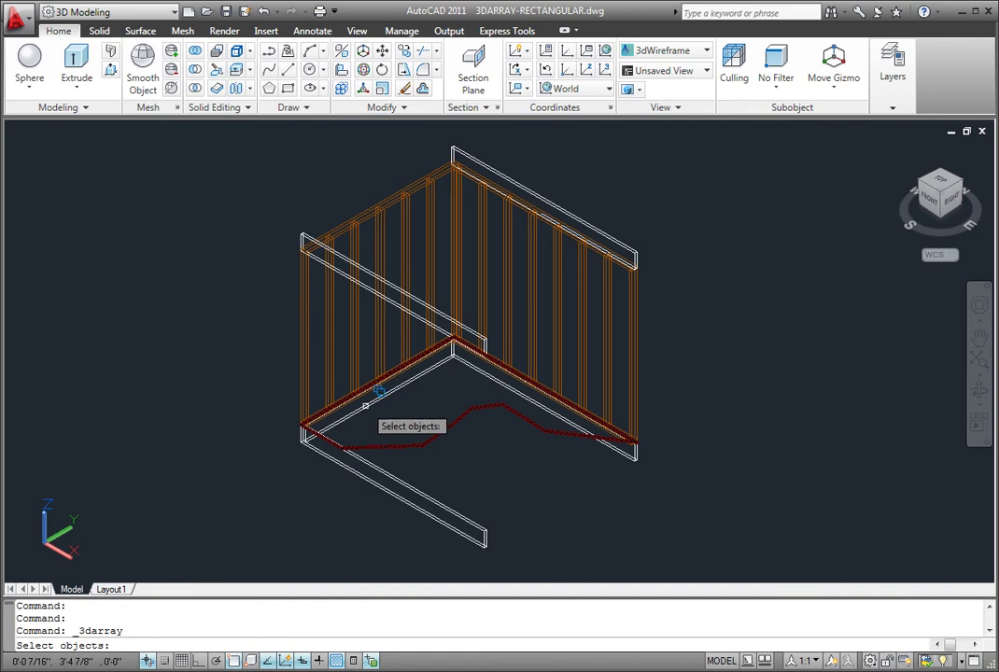
left_click(365, 406)
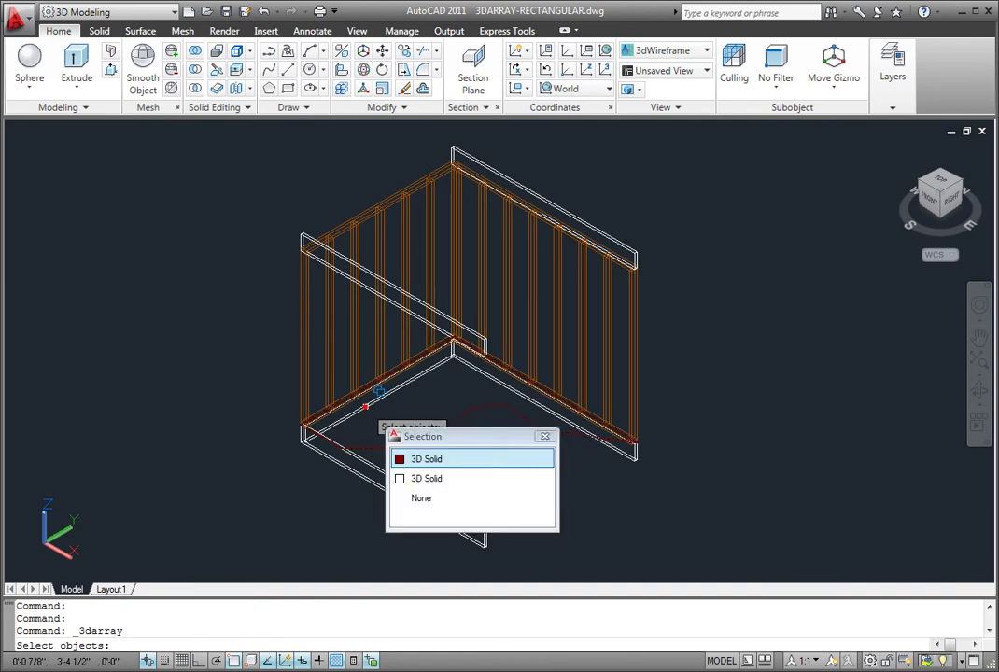
left_click(444, 488)
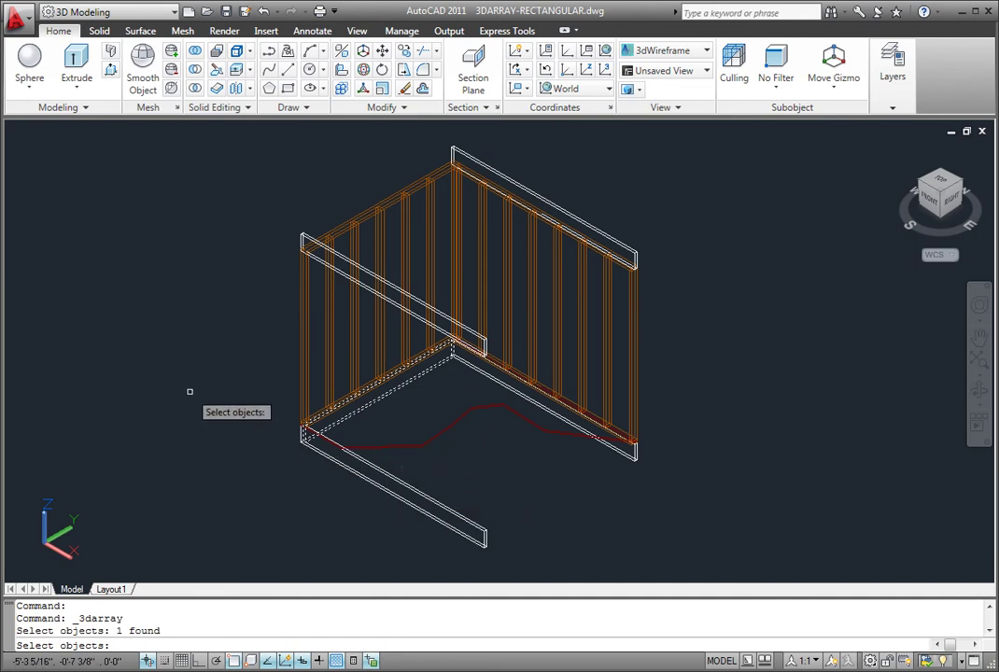
key("Return")
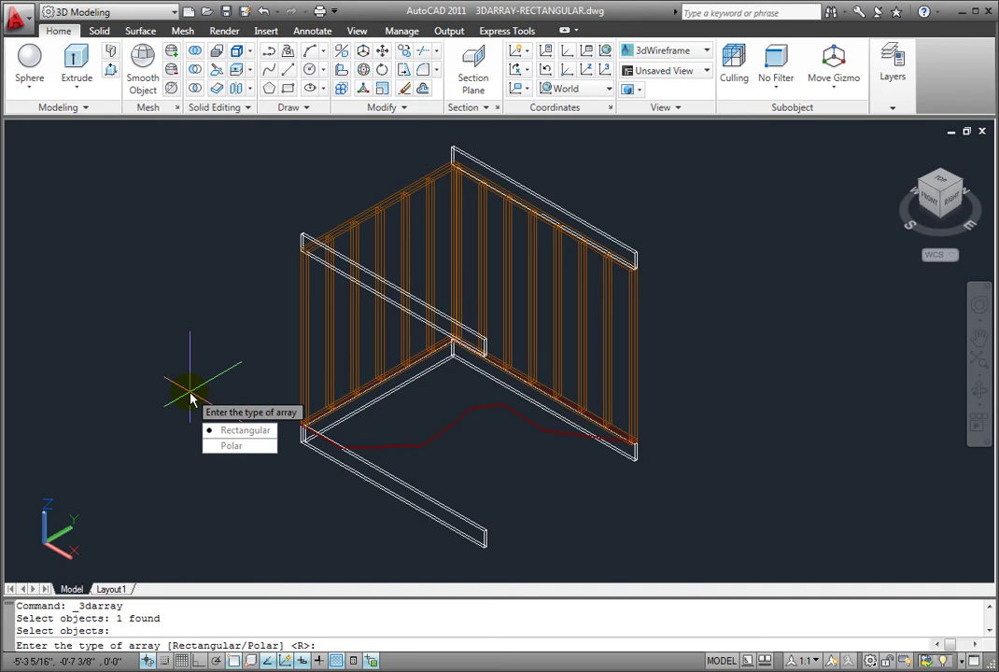
left_click(258, 435)
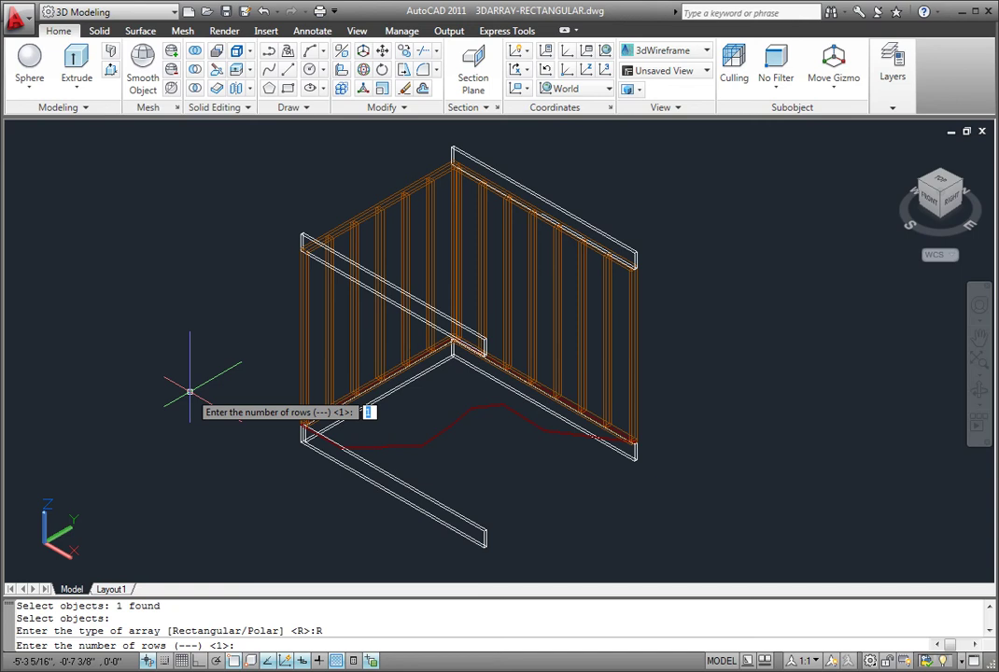
key("Return")
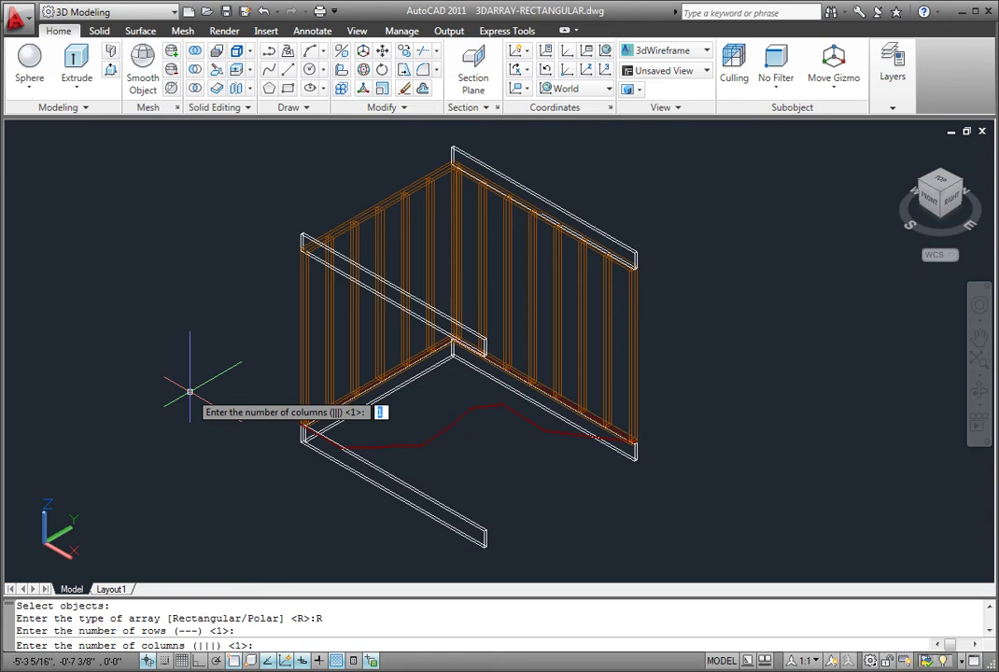
type("8")
key("Return")
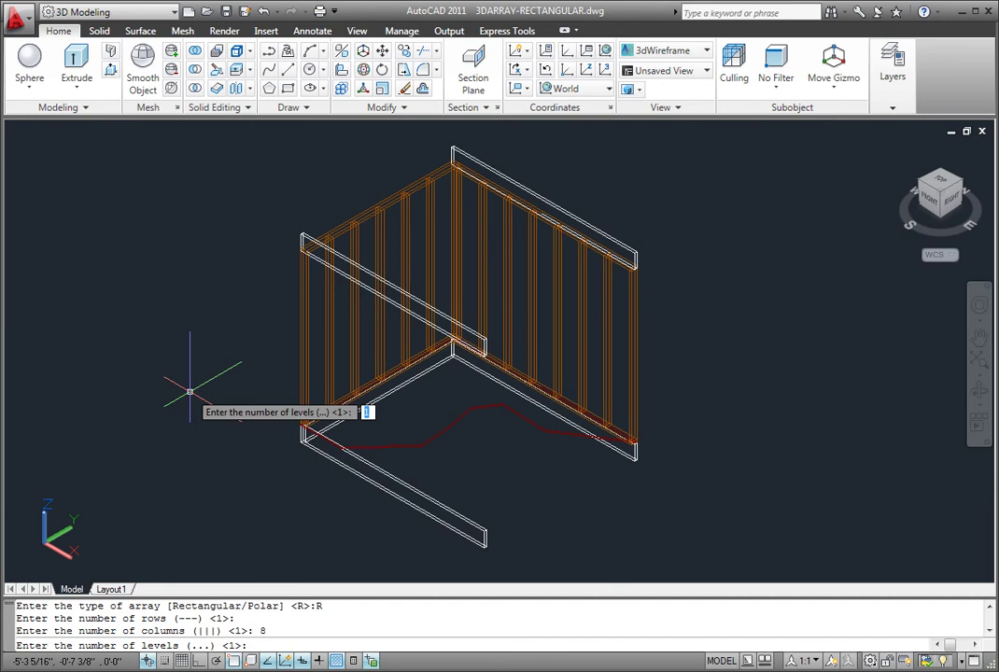
type("2")
key("Return")
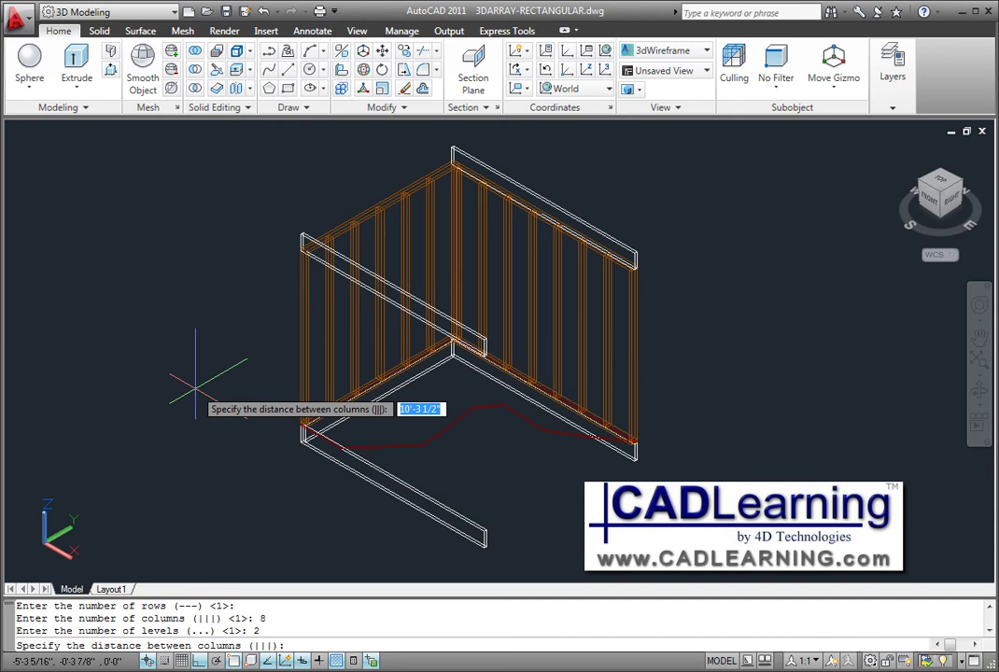
- Complete the joist array with 16 inches between columns and 8'10 between levels
type("16")
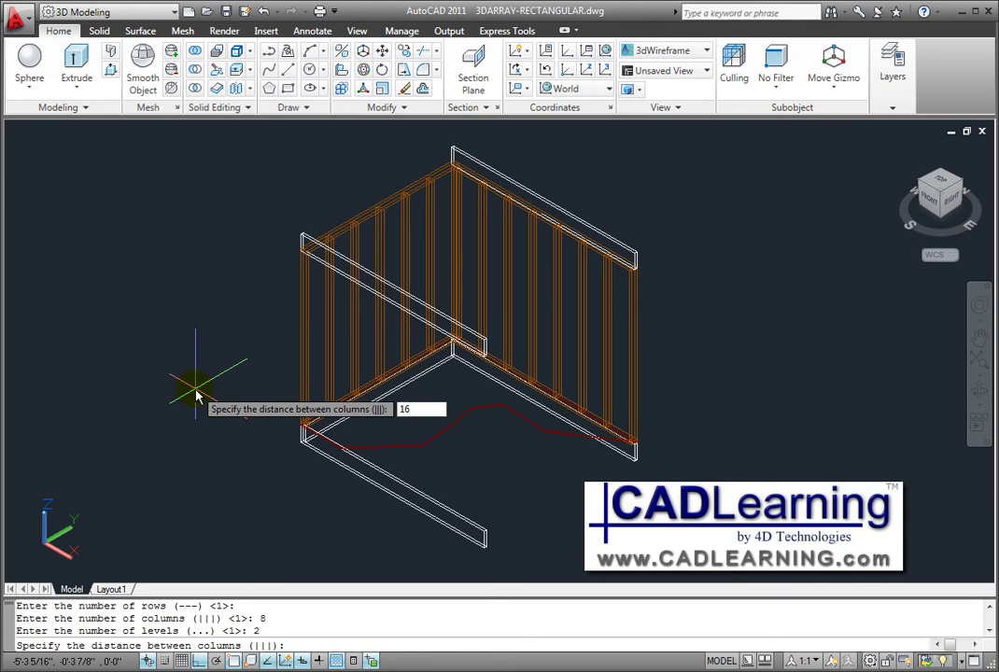
key("Return")
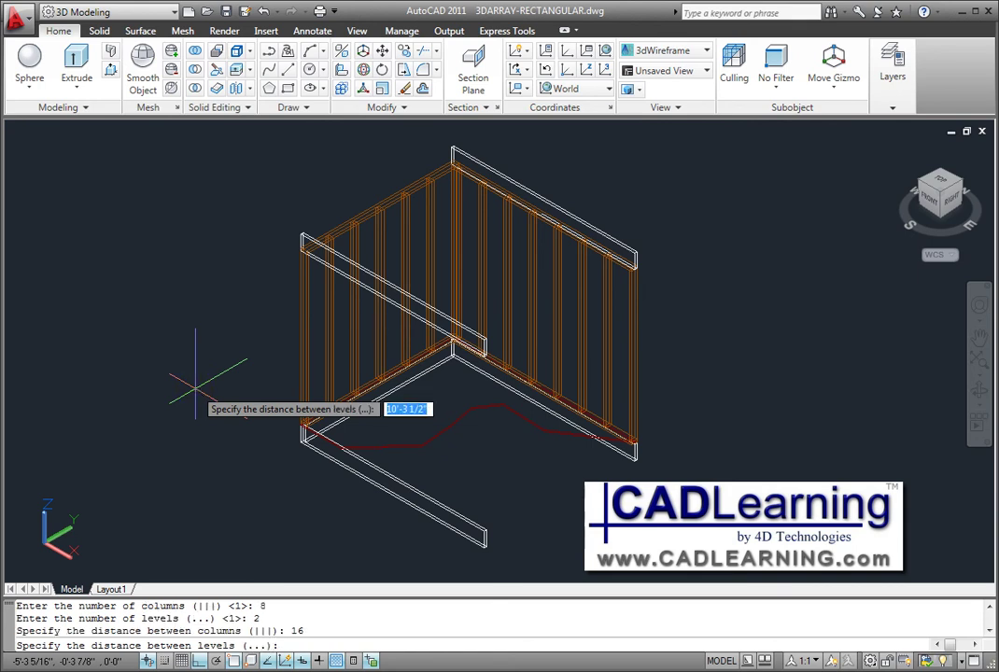
type("8'10")
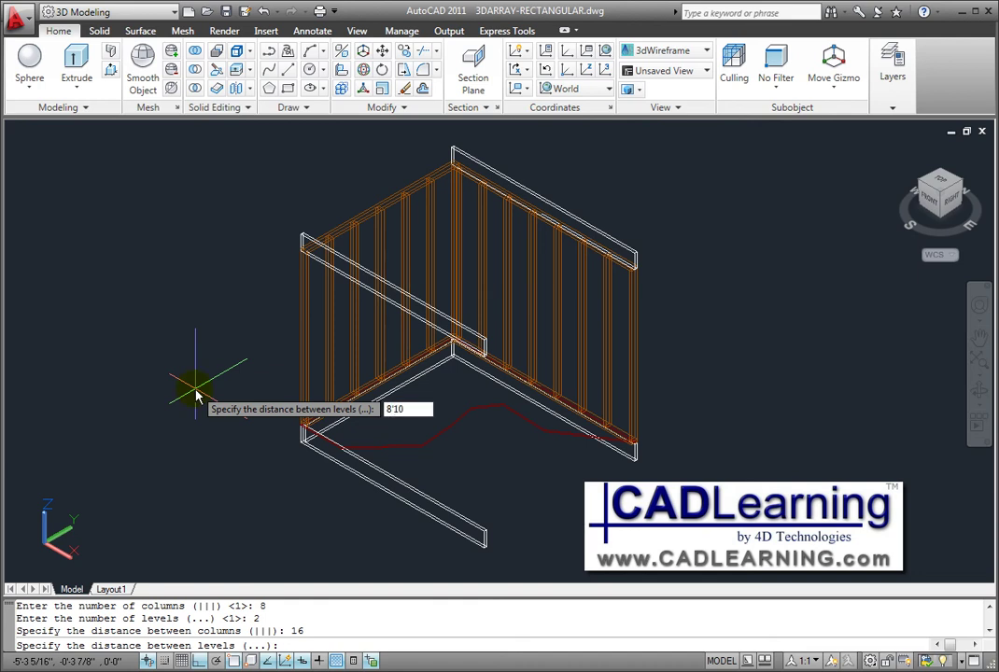
key("Return")
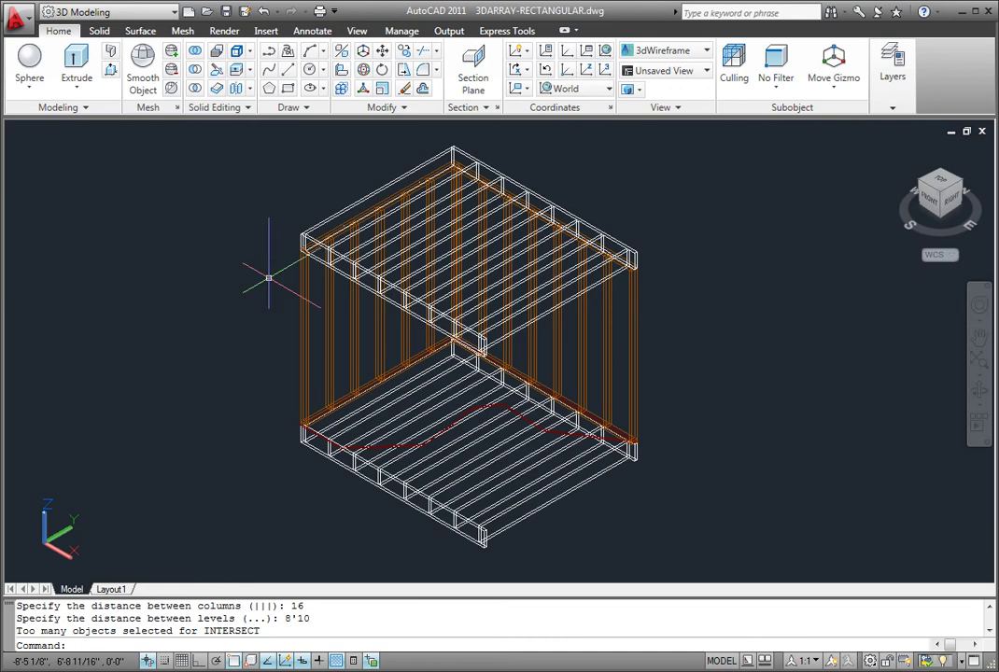
- Show the framing model in the Conceptual visual style and inspect the arrayed joists
left_click(709, 52)
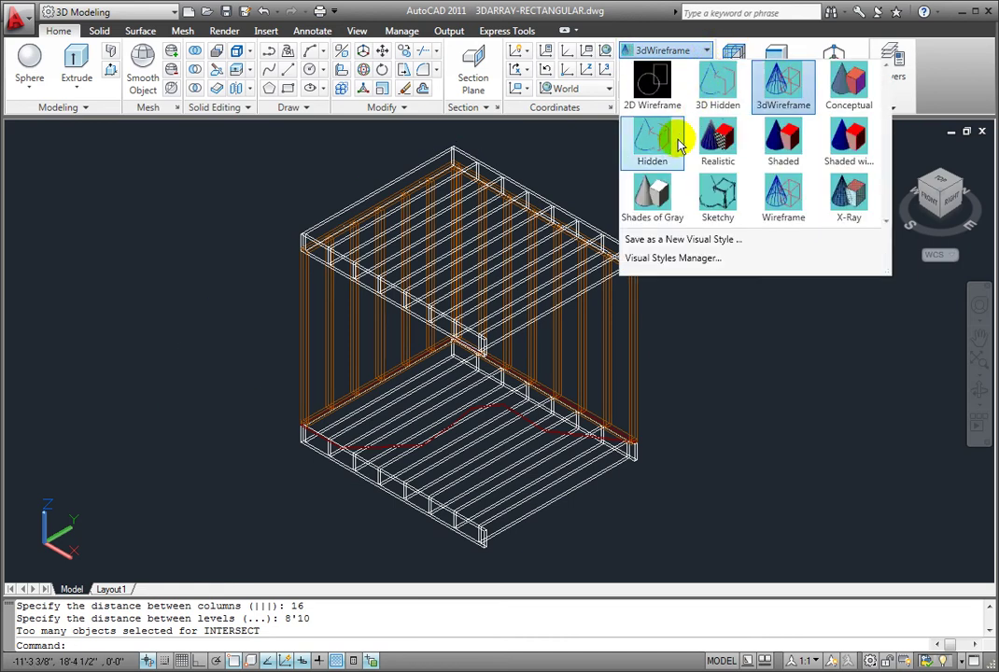
left_click(847, 93)
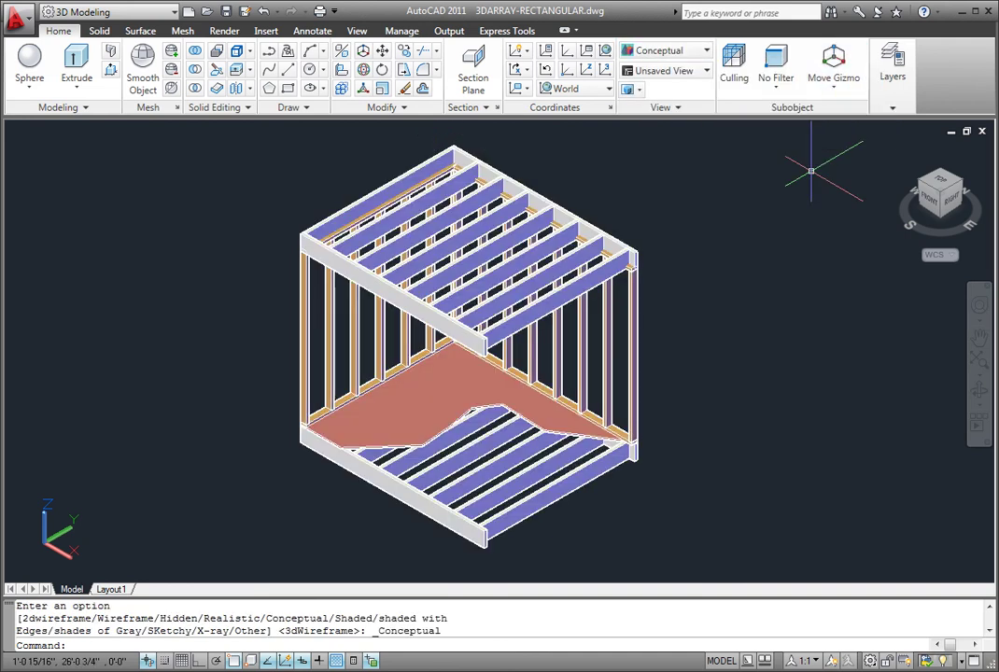
middle_click_drag(731, 371, 743, 404, "shift")
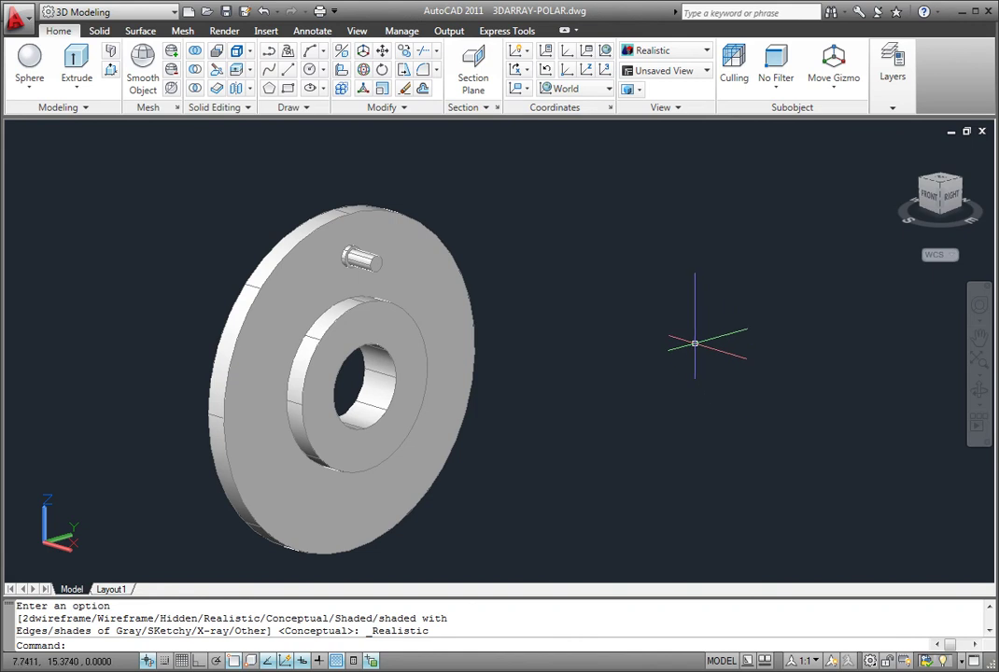
- In 3DARRAY-POLAR.dwg, start a polar 3D array of the bolt on the flange face with 5 items
left_click(341, 91)
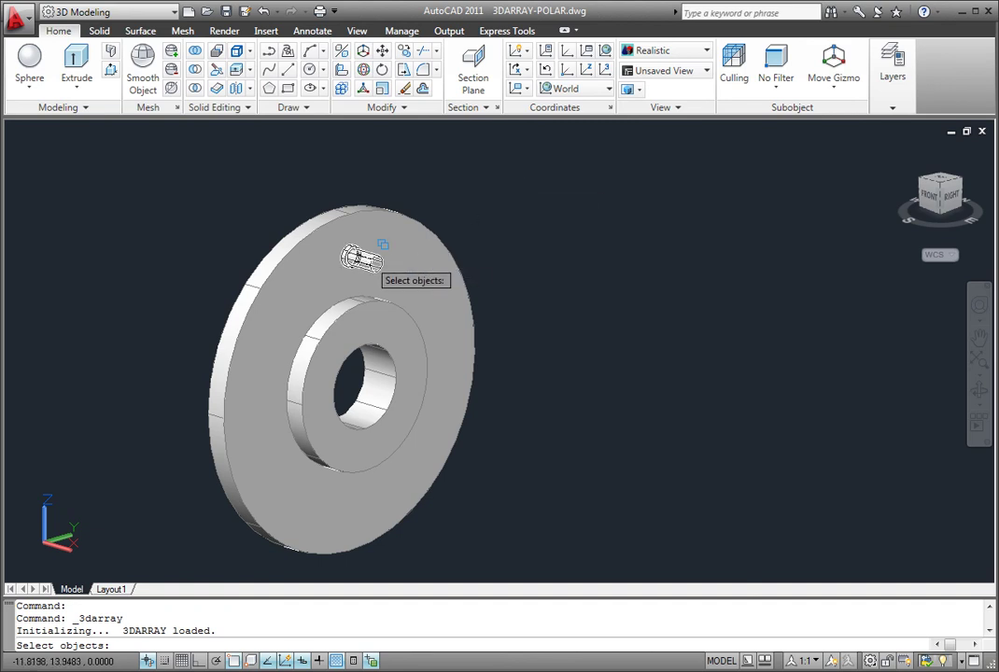
left_click(362, 258)
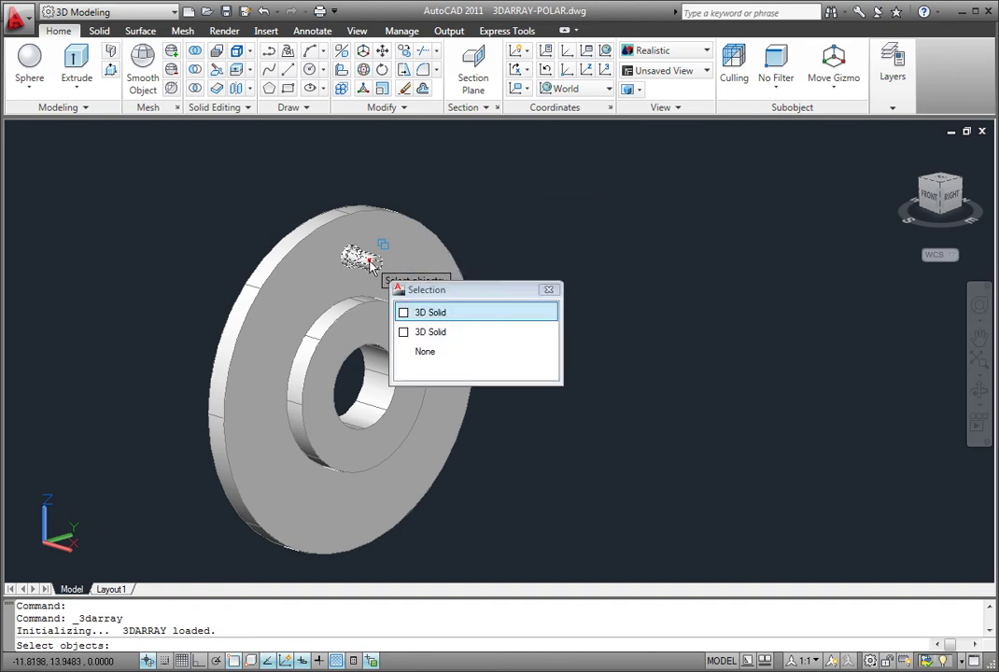
left_click(435, 313)
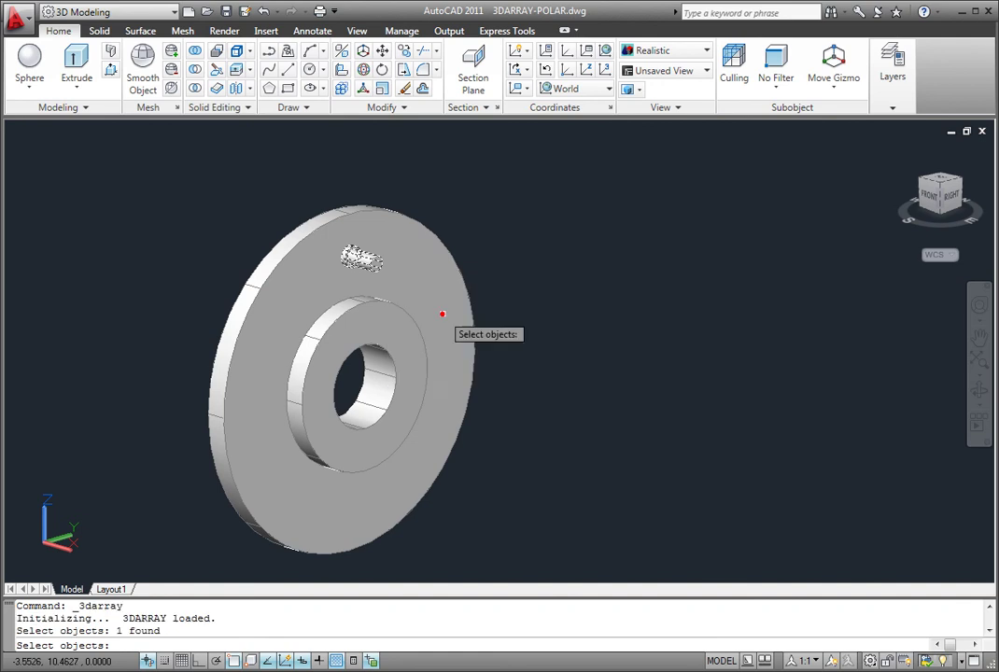
key("Return")
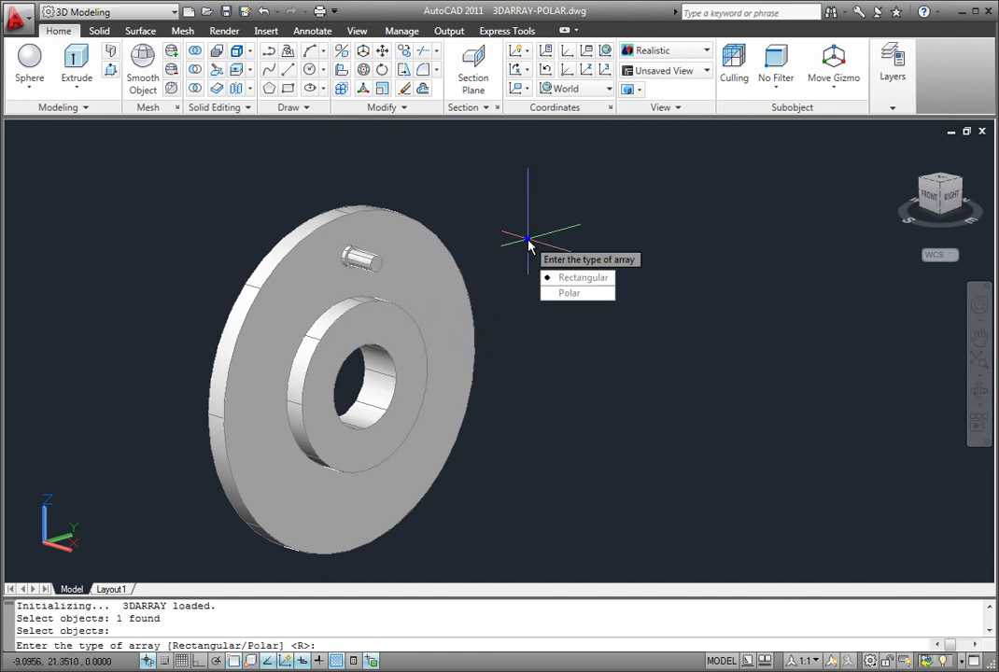
left_click(590, 301)
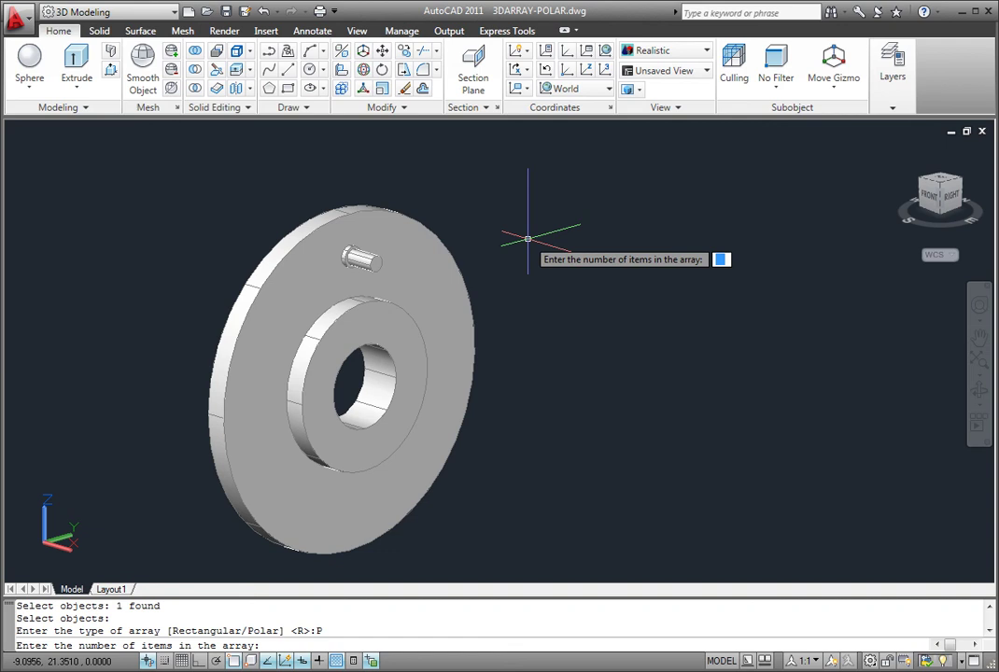
type("5")
key("Return")
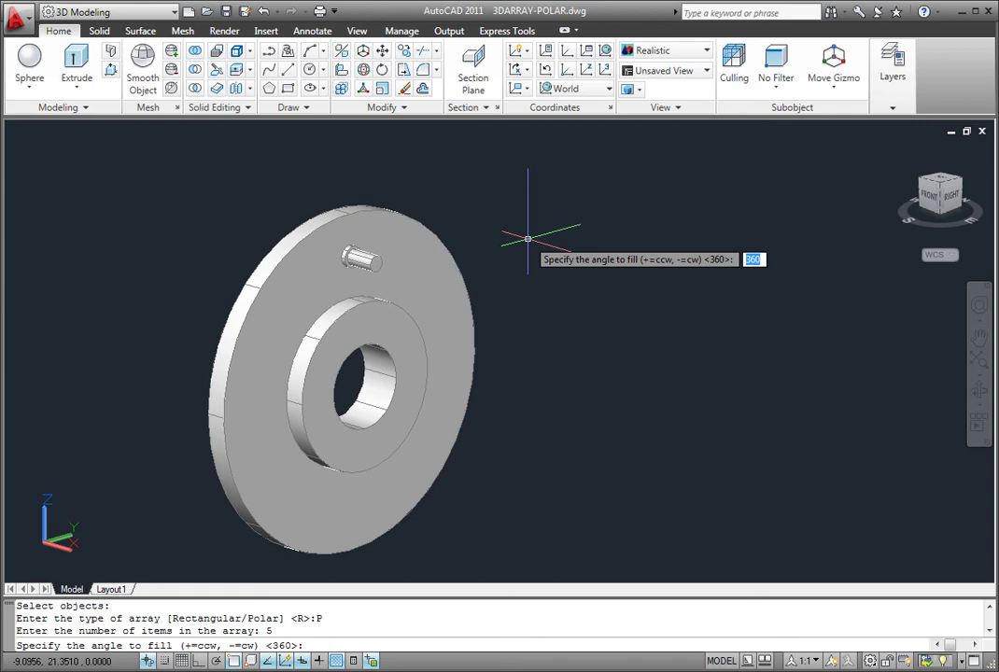
- Complete the bolt array with a 360° fill and rotated copies, setting the axis from the hub hole's center along X with polar tracking on
right_click(529, 239)
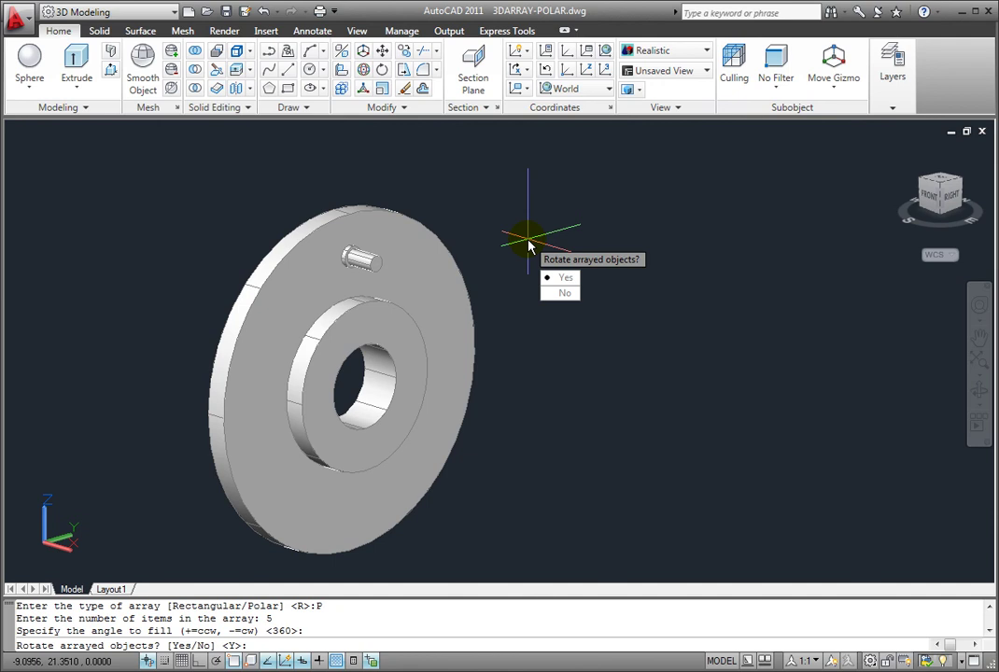
right_click(528, 243)
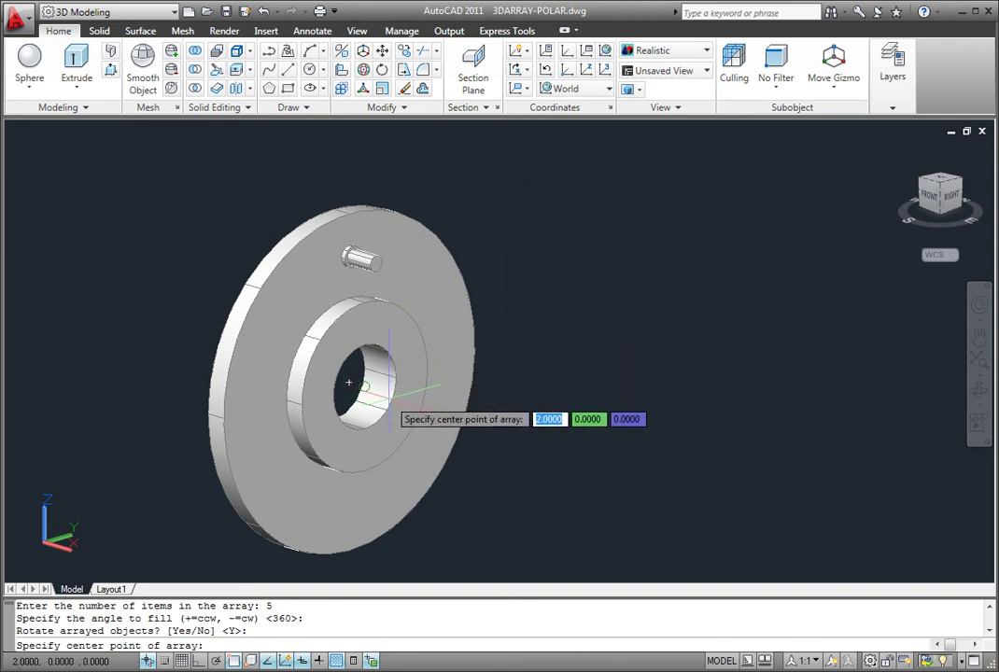
left_click(363, 387)
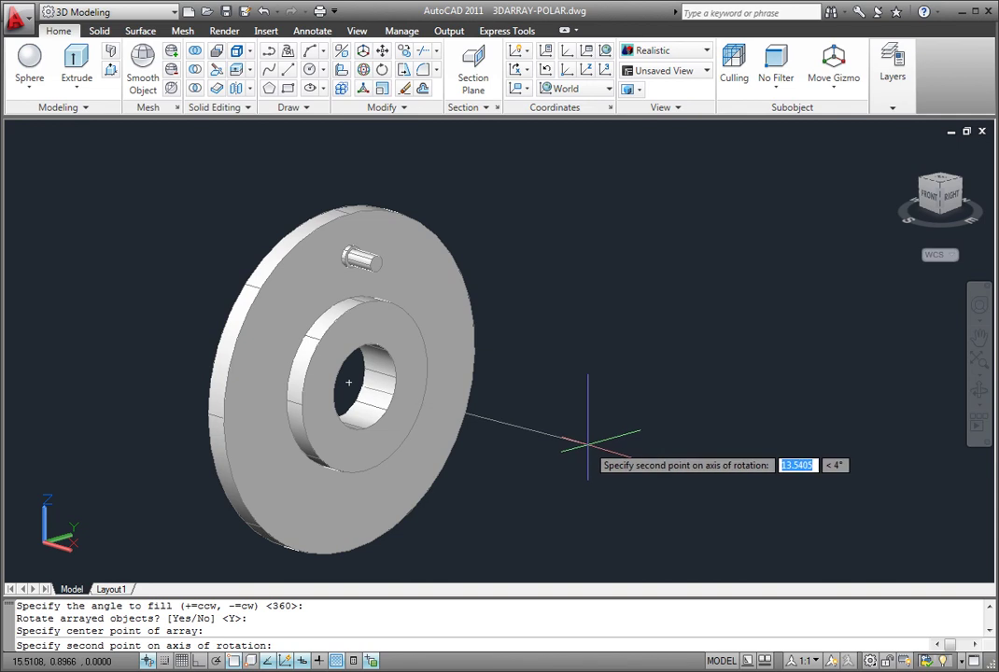
left_click(215, 661)
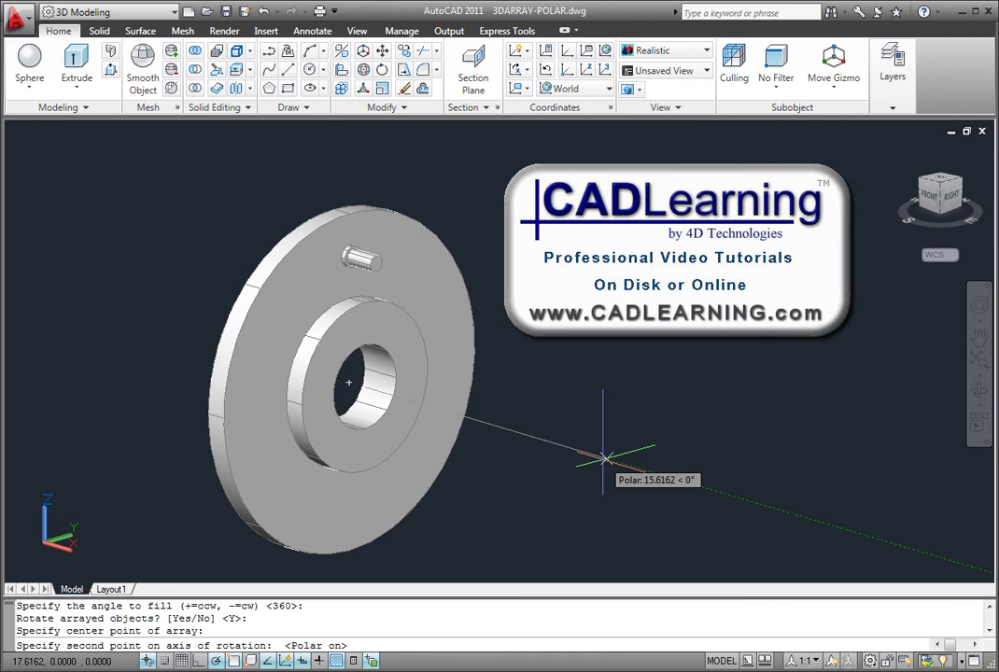
left_click(605, 457)
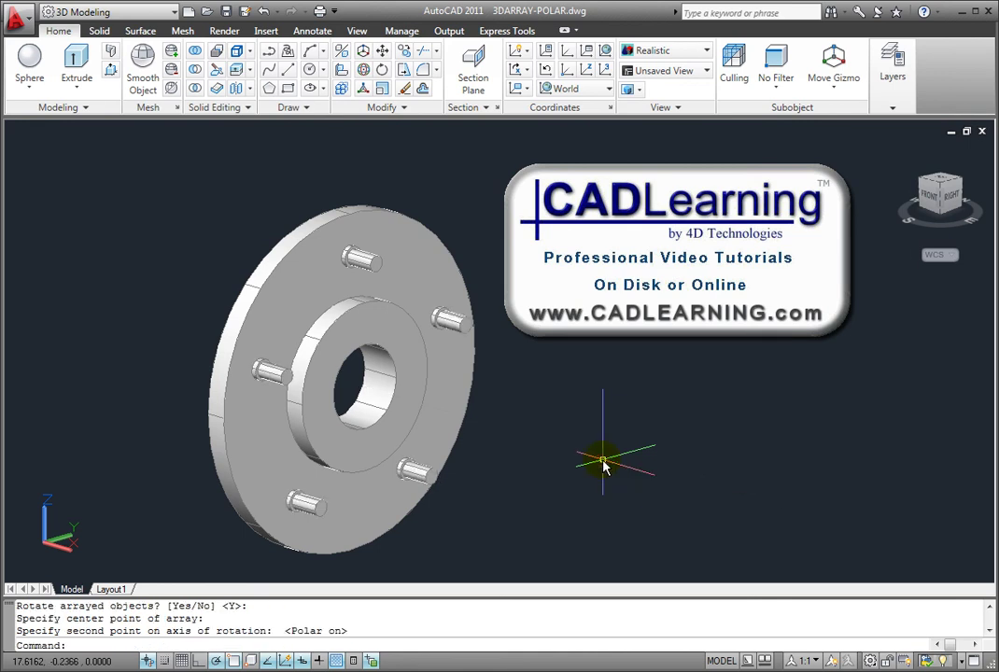